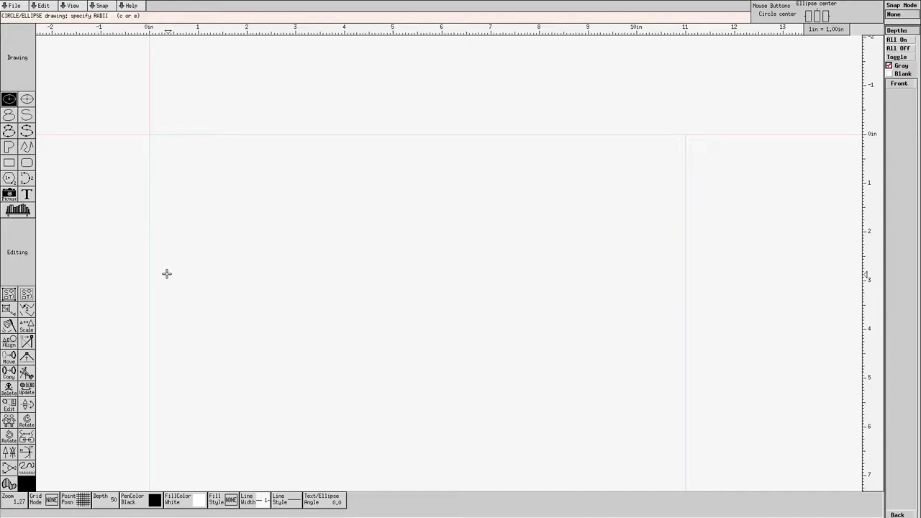
- Open the How-To Guide PDF, skim its sections on drawing tools and incorporating figures in text, and close it
{"action": "left_click", "coordinate": [131, 5]}
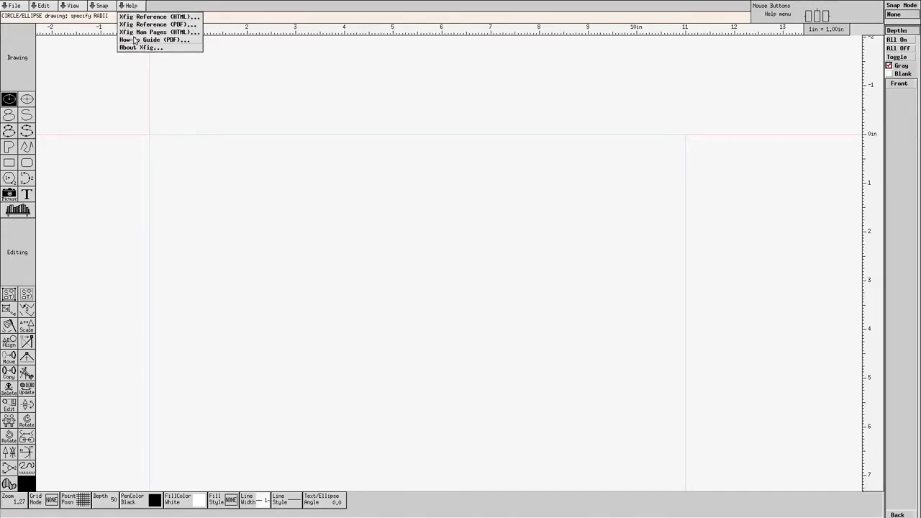
{"action": "left_click", "coordinate": [176, 41]}
{"action": "scroll", "coordinate": [422, 238], "scroll_direction": "down", "scroll_amount": 2}
{"action": "scroll", "coordinate": [416, 238], "scroll_direction": "up", "scroll_amount": 5}
{"action": "scroll", "coordinate": [417, 238], "scroll_direction": "up", "scroll_amount": 10}
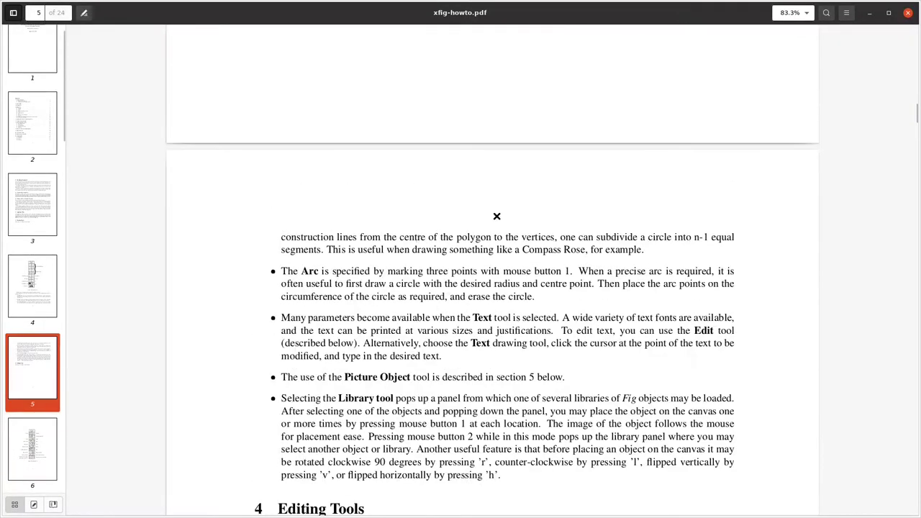
{"action": "left_click_drag", "start_coordinate": [915, 114], "coordinate": [916, 296]}
{"action": "scroll", "coordinate": [575, 245], "scroll_direction": "down", "scroll_amount": 15}
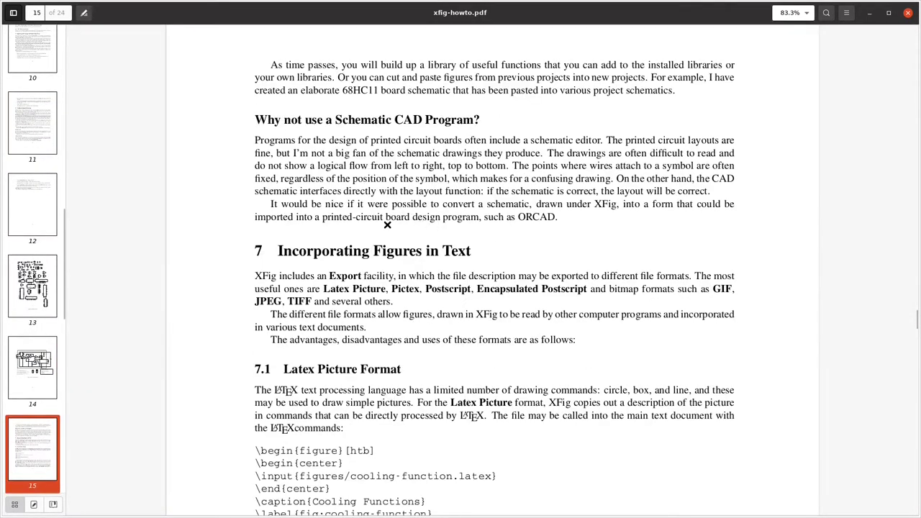
{"action": "key", "text": "ctrl+w"}
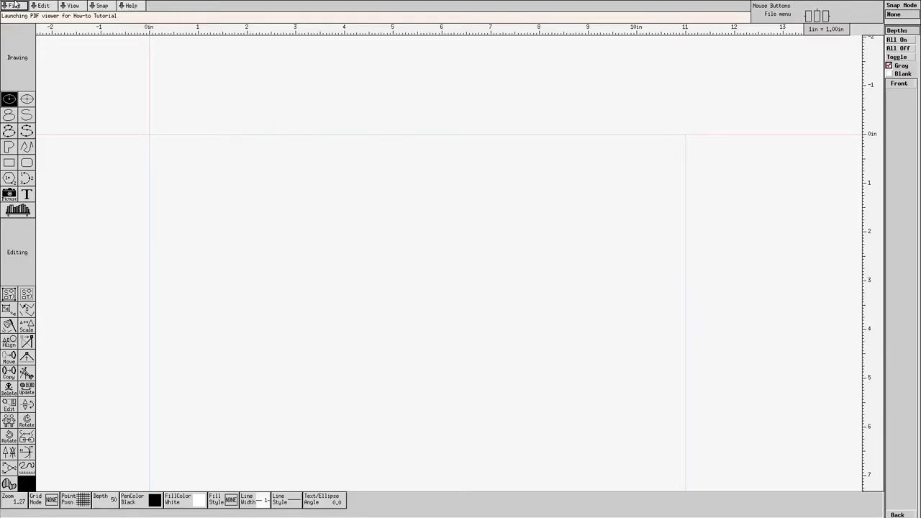
{"action": "left_click", "coordinate": [124, 5]}
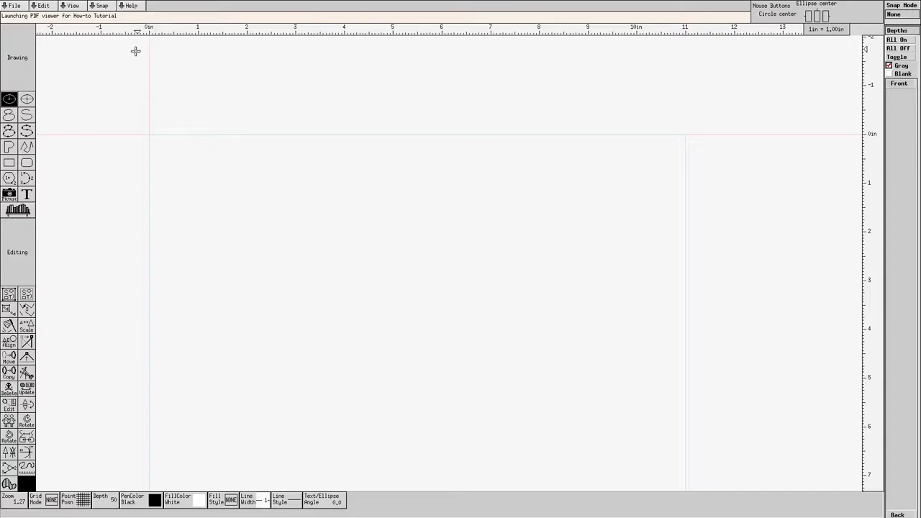
- Draw a circle around the page's upper-left corner and undo it
{"action": "left_click", "coordinate": [42, 6]}
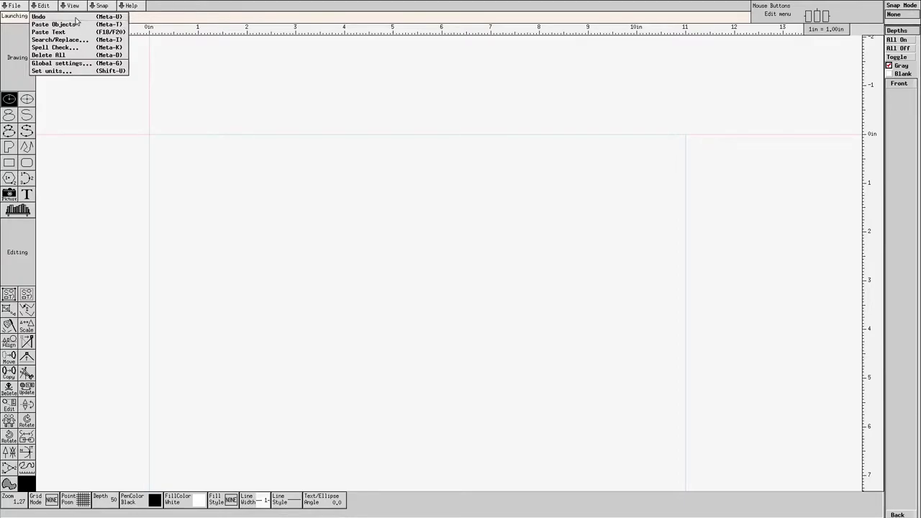
{"action": "left_click", "coordinate": [49, 7]}
{"action": "left_click", "coordinate": [10, 100]}
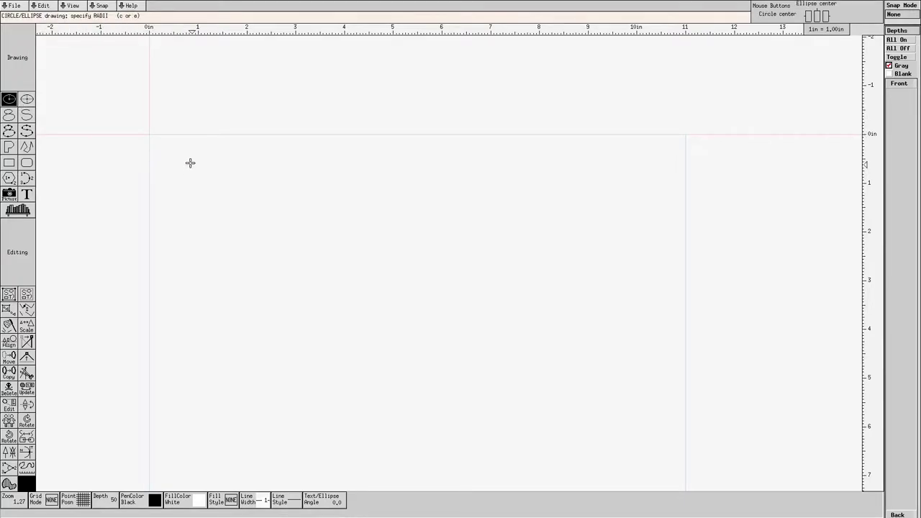
{"action": "left_click", "coordinate": [161, 153]}
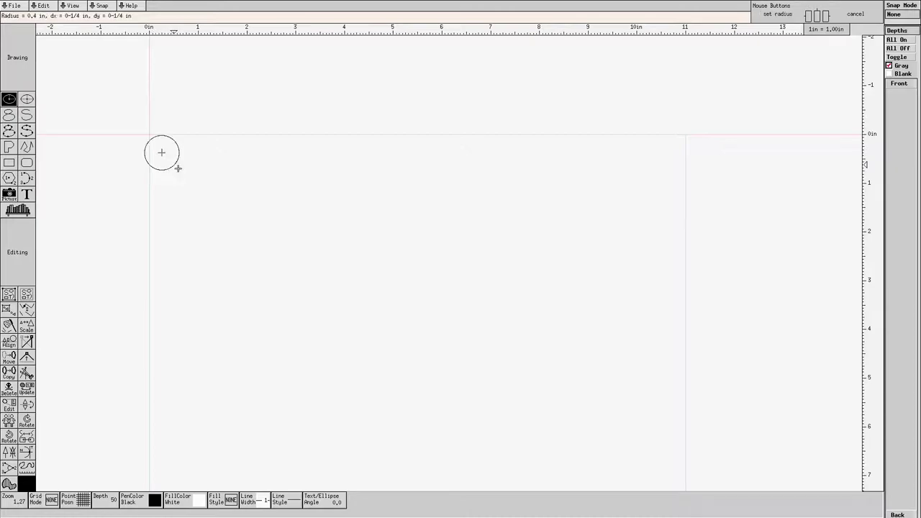
{"action": "left_click", "coordinate": [215, 187]}
{"action": "key", "text": "alt+u"}
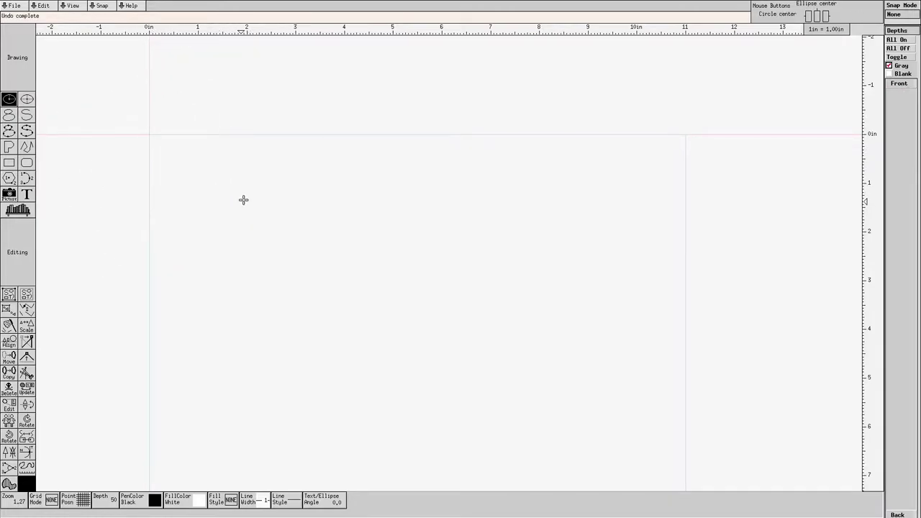
{"action": "key", "text": "alt+u"}
{"action": "key", "text": "alt+u"}
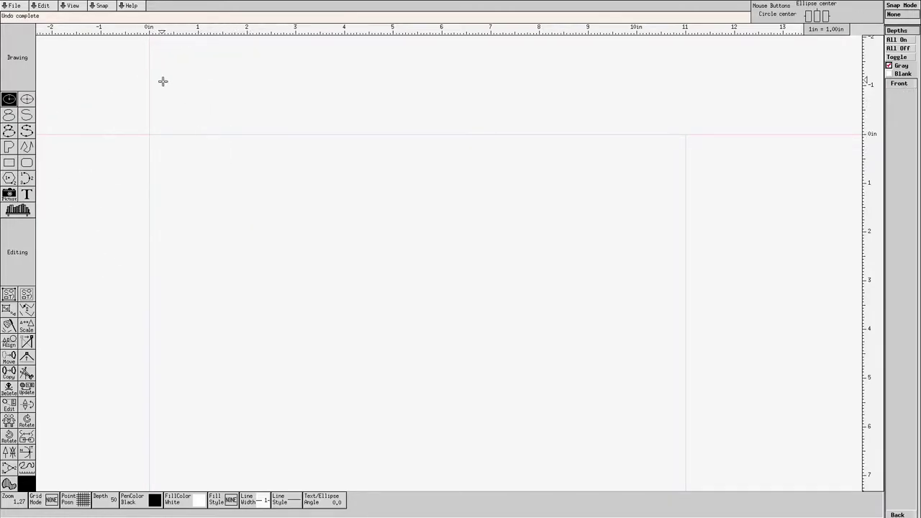
{"action": "left_click", "coordinate": [43, 5]}
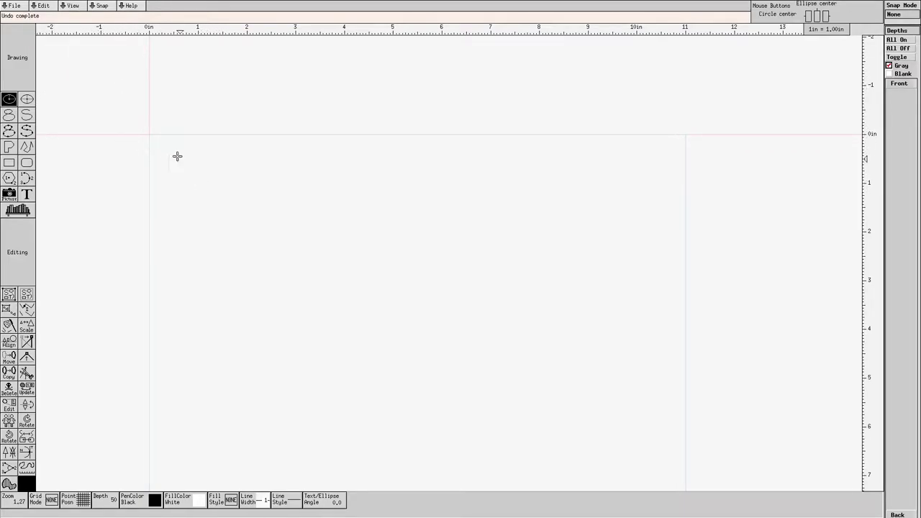
{"action": "key", "text": "alt+u"}
{"action": "key", "text": "alt+u"}
- Set up a PDF export with the output file name thing and cancel it
{"action": "left_click", "coordinate": [17, 7]}
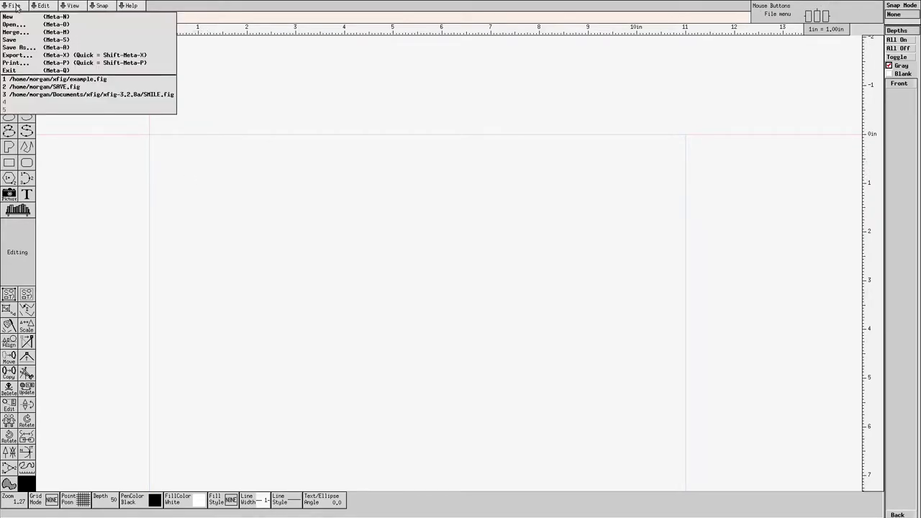
{"action": "left_click", "coordinate": [28, 55]}
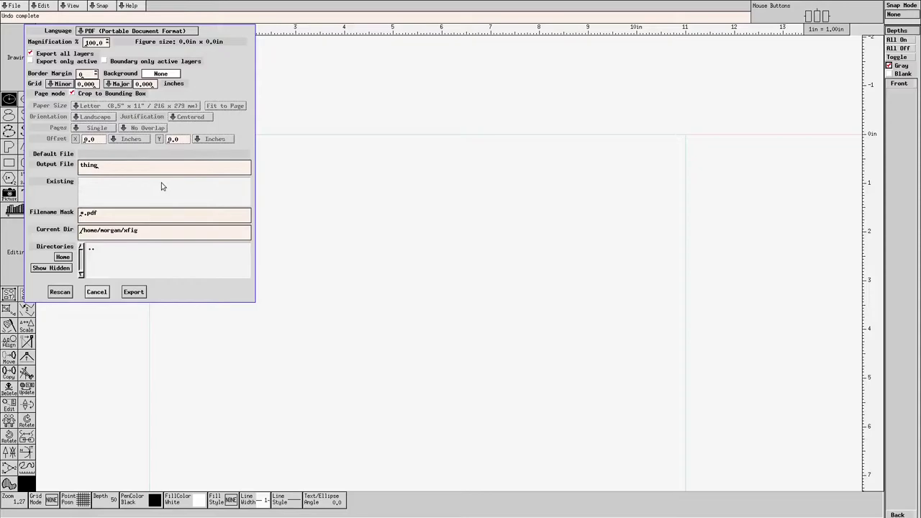
{"action": "left_click", "coordinate": [96, 291]}
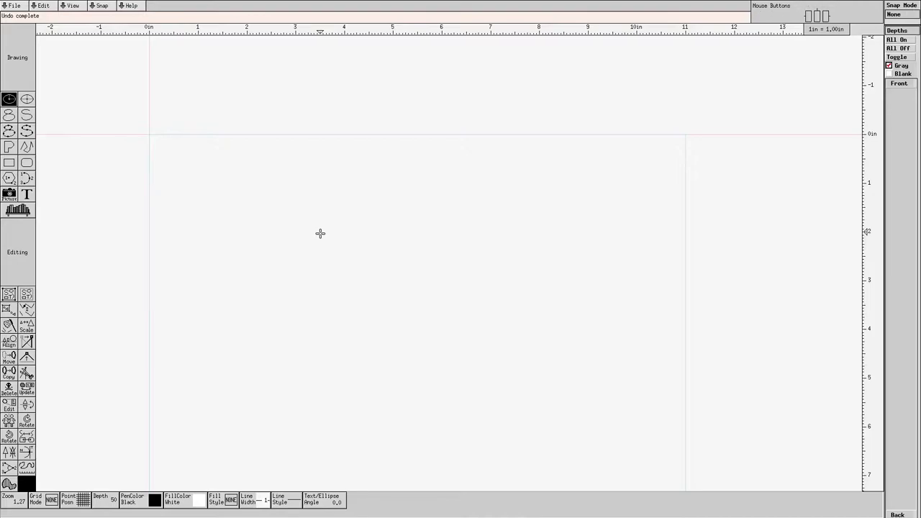
- Pan the canvas in several directions until the whole Letter page is in view
{"action": "key", "text": "Left"}
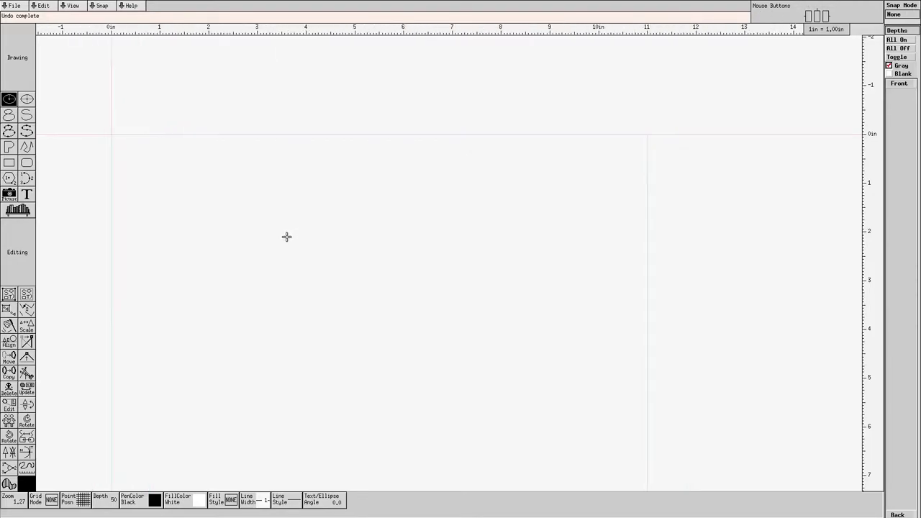
{"action": "key", "text": "Left"}
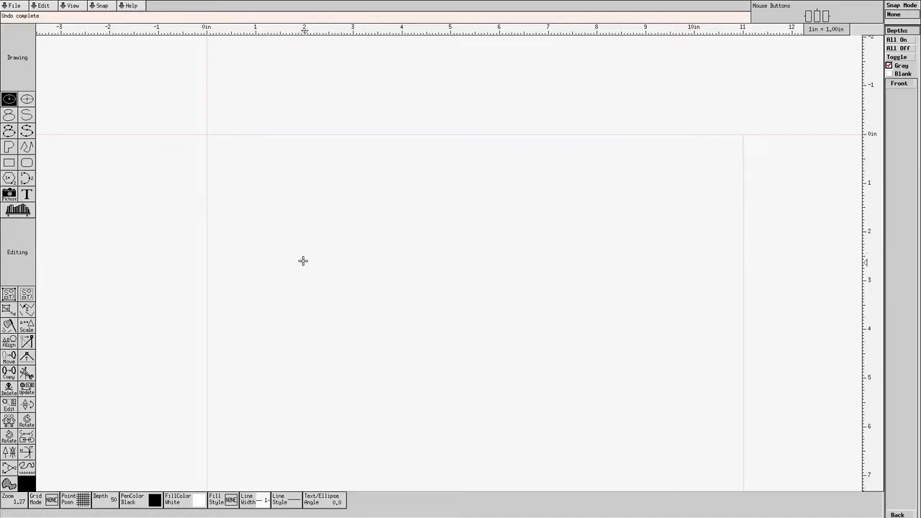
{"action": "key", "text": "Down"}
{"action": "key", "text": "Down"}
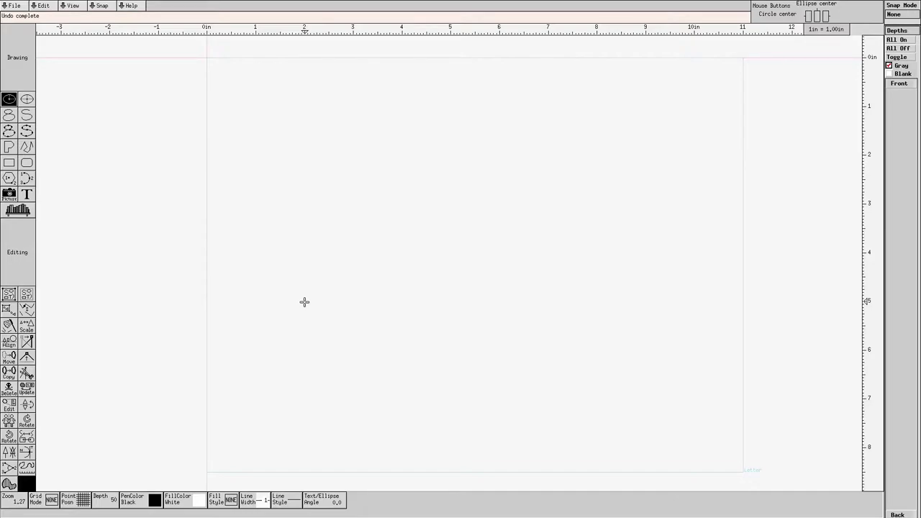
{"action": "key", "text": "Left"}
{"action": "key", "text": "Right"}
{"action": "key", "text": "Right"}
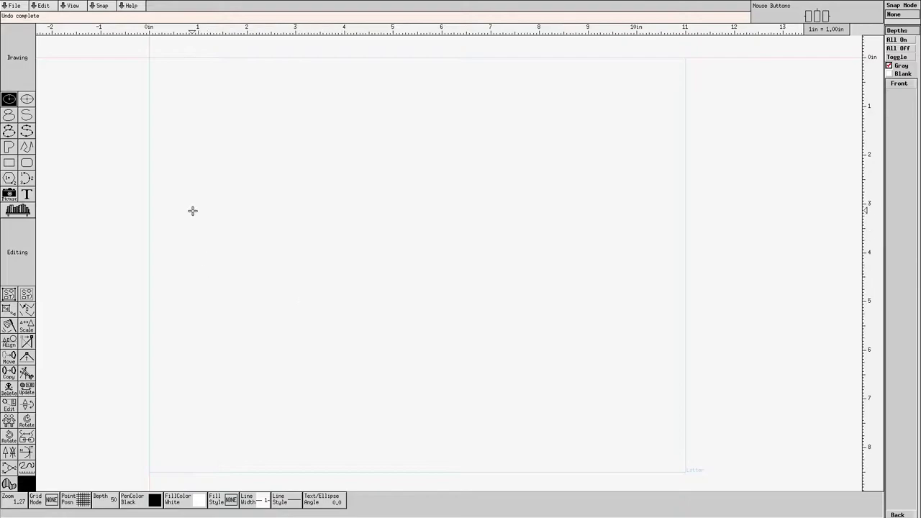
{"action": "key", "text": "Left"}
{"action": "key", "text": "Right"}
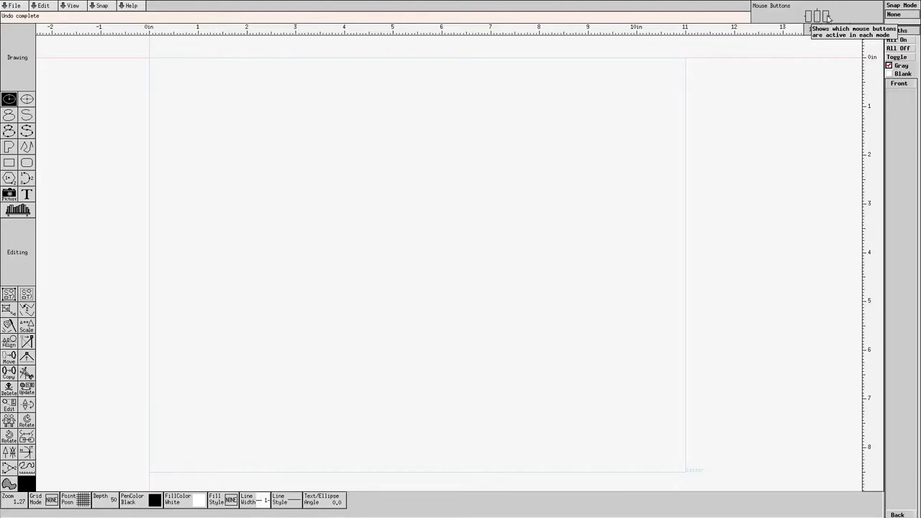
- Start a circle about 1 in in radius in the page's upper middle and cancel it
{"action": "left_click", "coordinate": [9, 100]}
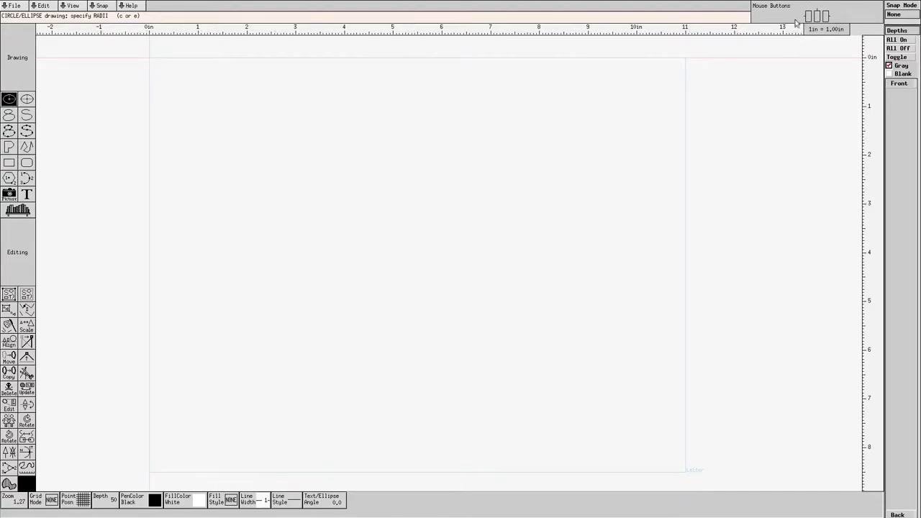
{"action": "left_click", "coordinate": [446, 157]}
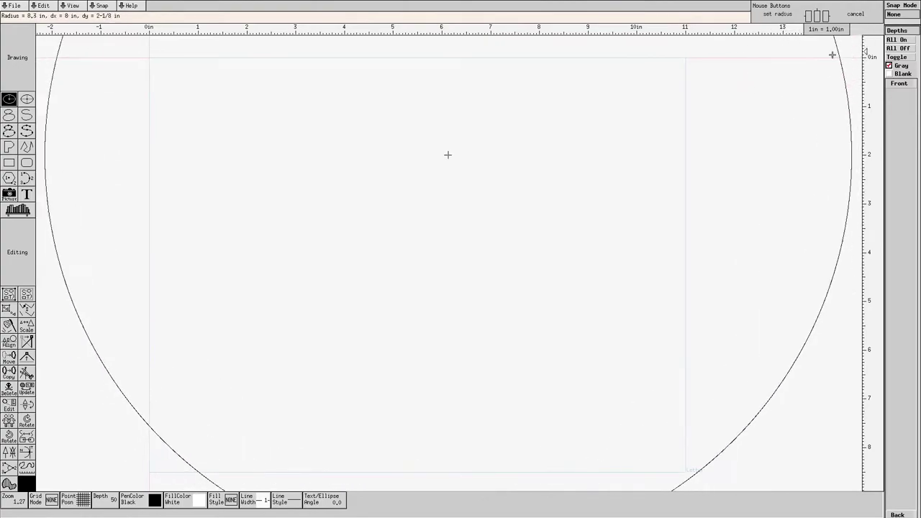
{"action": "middle_click", "coordinate": [495, 164]}
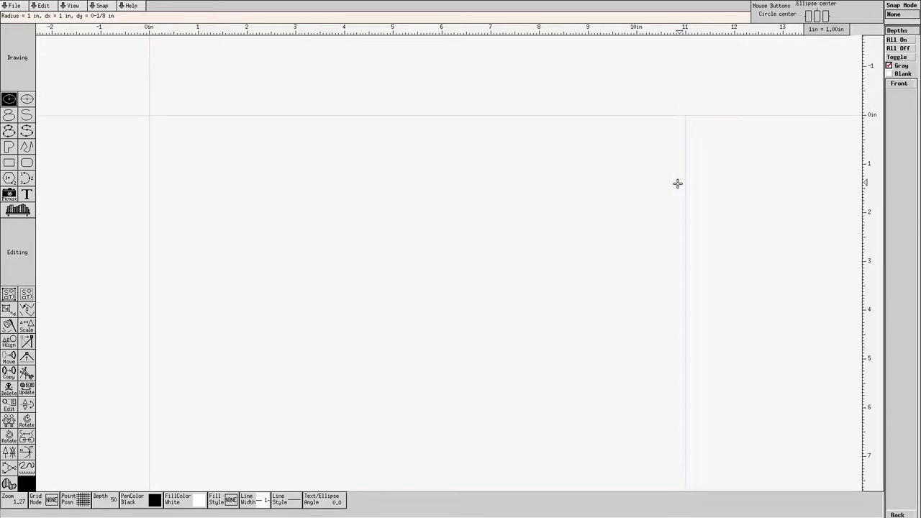
{"action": "scroll", "coordinate": [675, 184], "scroll_direction": "left", "scroll_amount": 2}
{"action": "scroll", "coordinate": [742, 185], "scroll_direction": "right", "scroll_amount": 2}
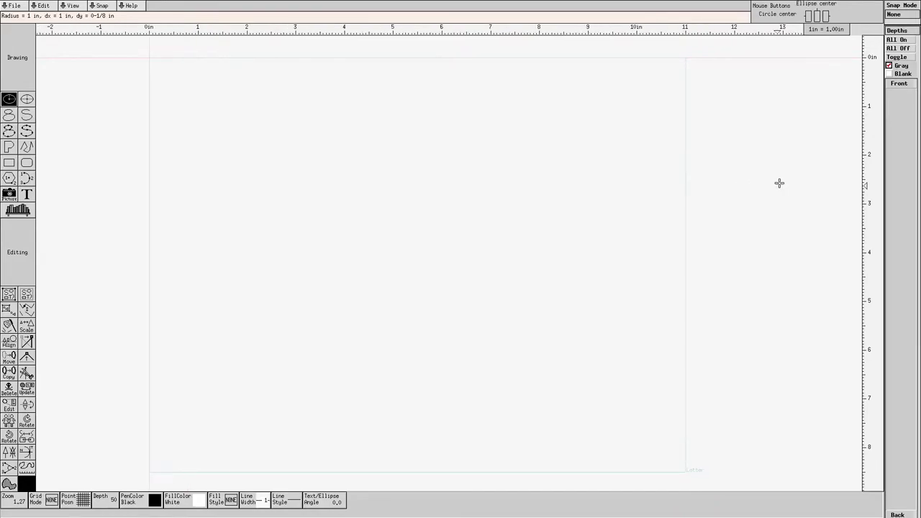
{"action": "scroll", "coordinate": [755, 203], "scroll_direction": "up", "scroll_amount": 1}
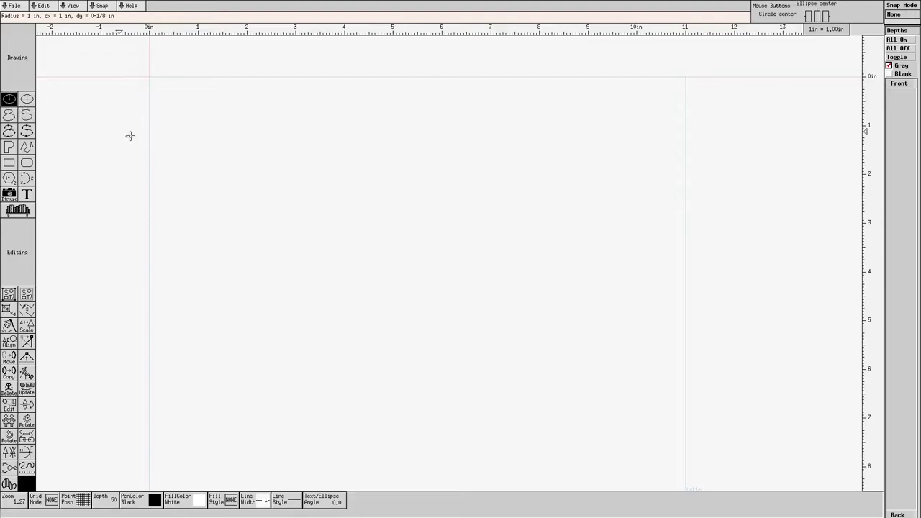
{"action": "left_click", "coordinate": [26, 327]}
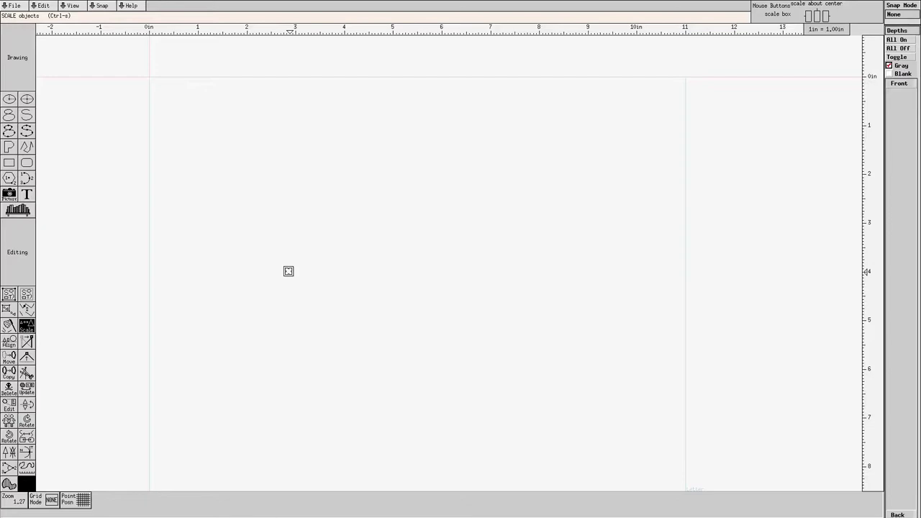
{"action": "key", "text": "ctrl+d"}
{"action": "key", "text": "alt+u"}
{"action": "scroll", "coordinate": [486, 178], "scroll_direction": "down", "scroll_amount": 1}
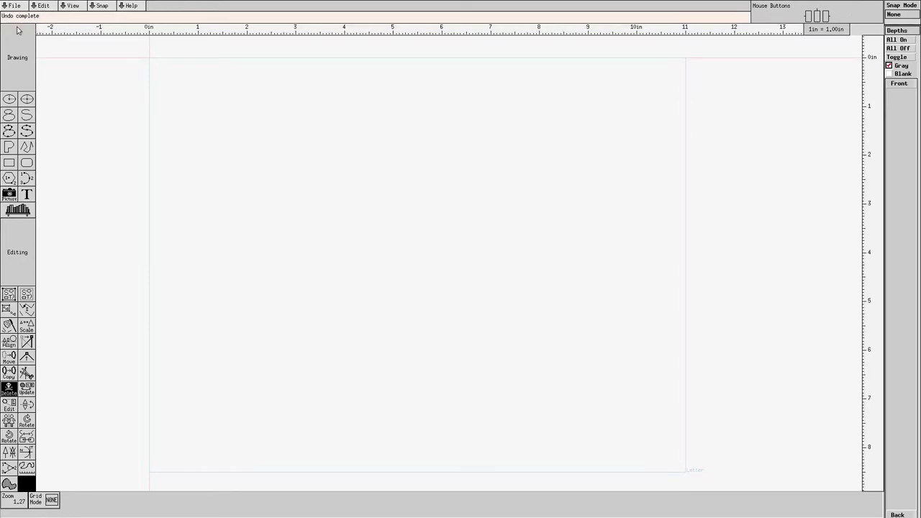
{"action": "left_click", "coordinate": [10, 295]}
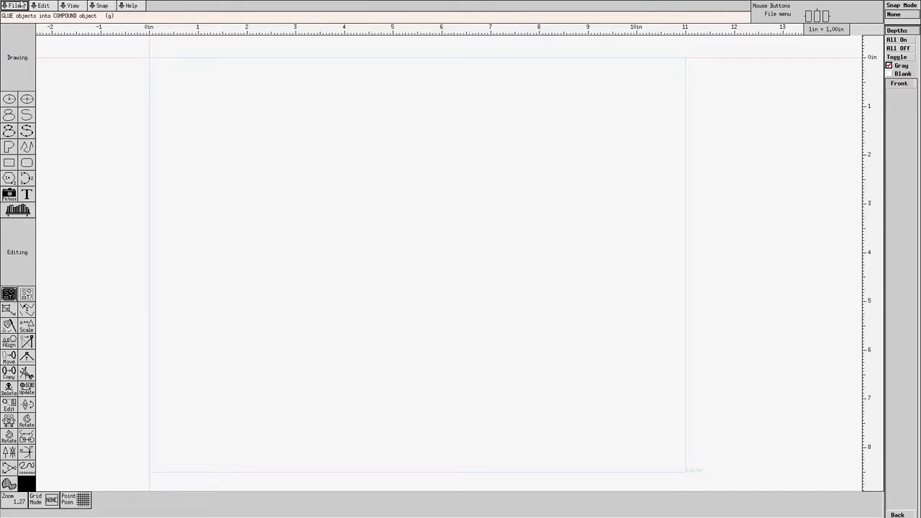
- Draw three separate circles on the page, two side by side and a third about 1.5 in in radius below the first
{"action": "key", "text": "c"}
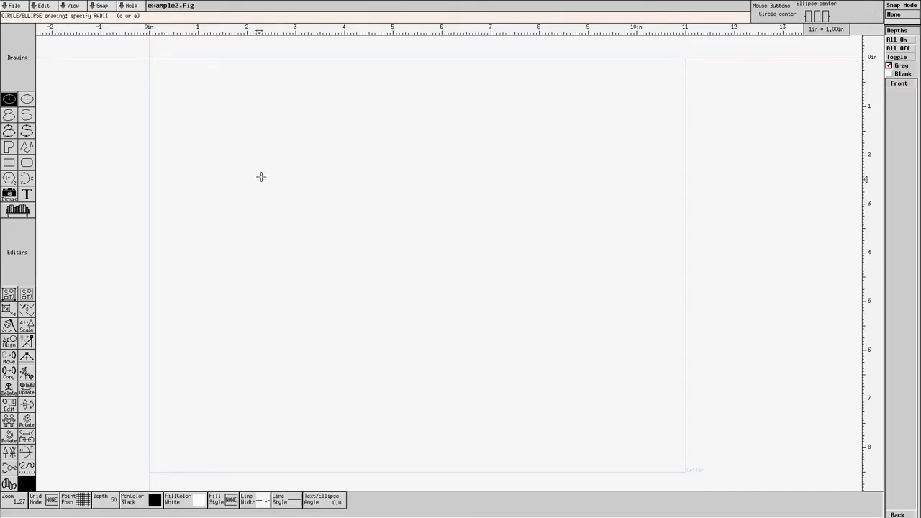
{"action": "left_click", "coordinate": [4, 6]}
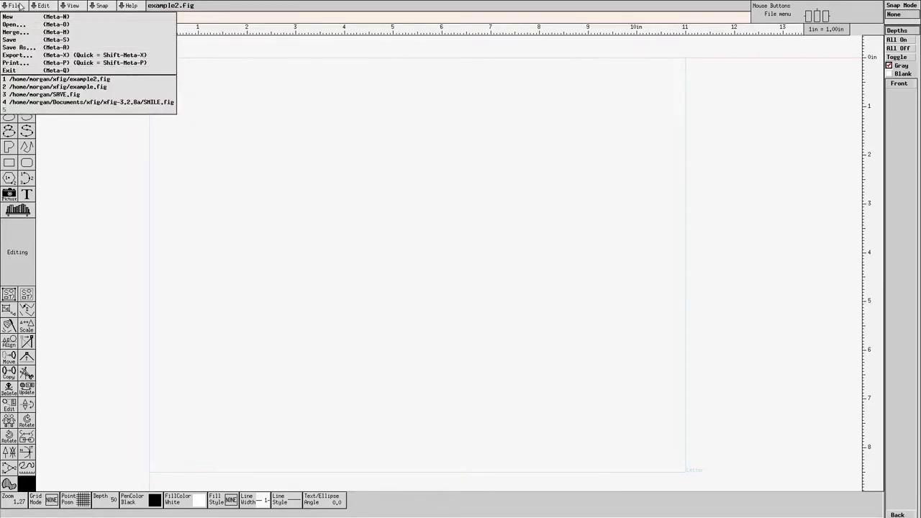
{"action": "left_click", "coordinate": [10, 40]}
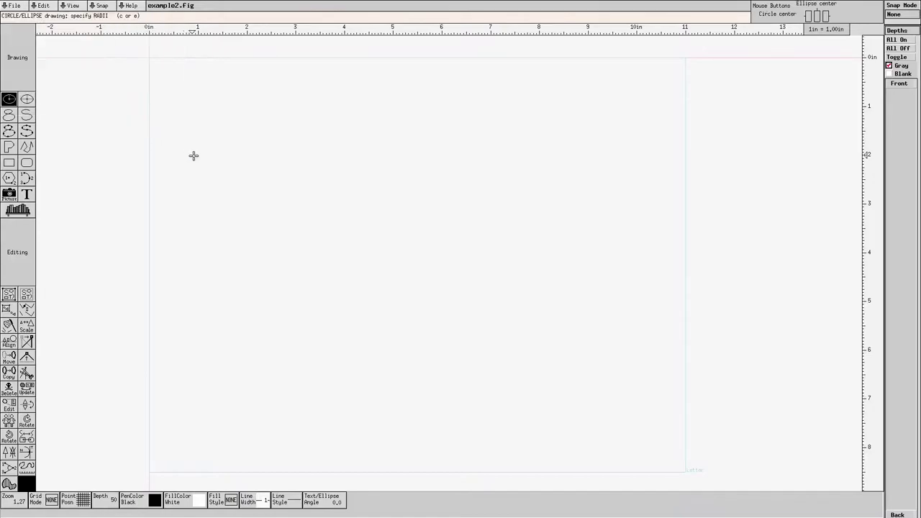
{"action": "left_click", "coordinate": [234, 216]}
{"action": "left_click", "coordinate": [235, 155]}
{"action": "left_click", "coordinate": [417, 221]}
{"action": "left_click", "coordinate": [368, 248]}
{"action": "left_click", "coordinate": [271, 357]}
{"action": "left_click", "coordinate": [308, 418]}
- Save the three-circle figure under the file name example in the xfig folder
{"action": "left_click", "coordinate": [13, 5]}
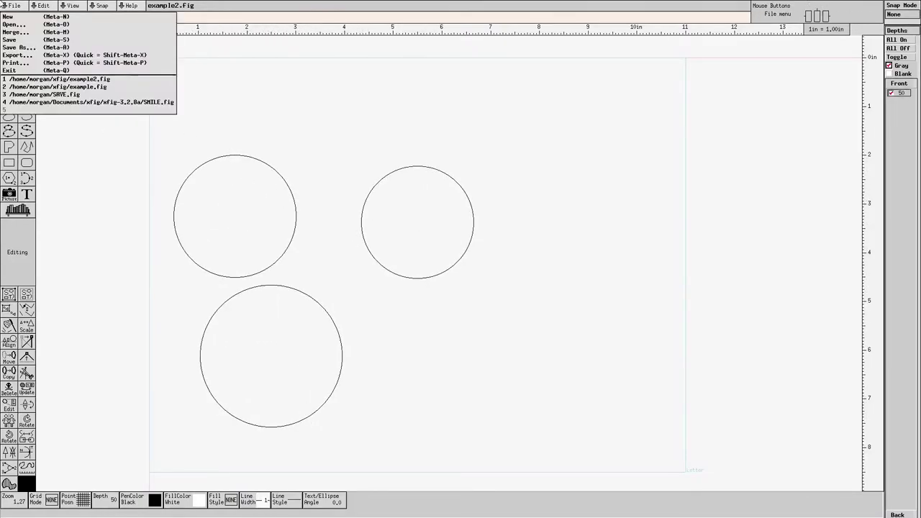
{"action": "left_click", "coordinate": [25, 48]}
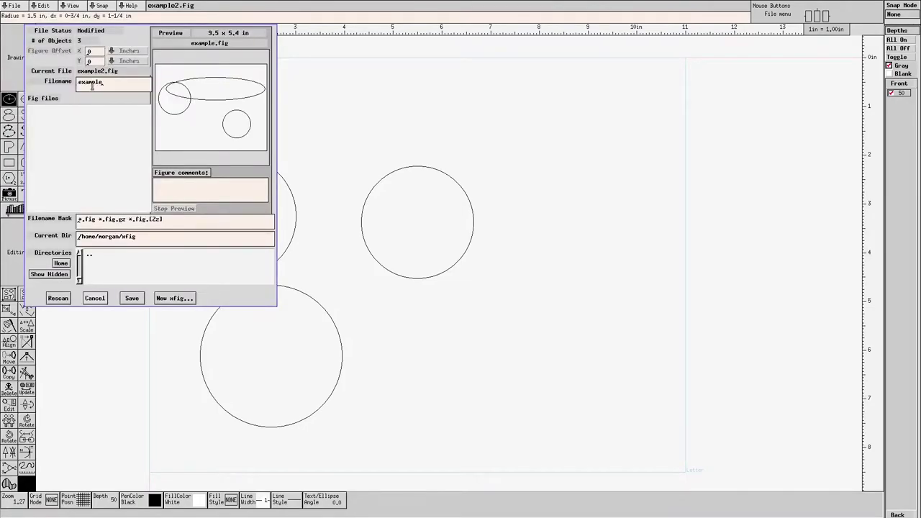
{"action": "left_click", "coordinate": [133, 298]}
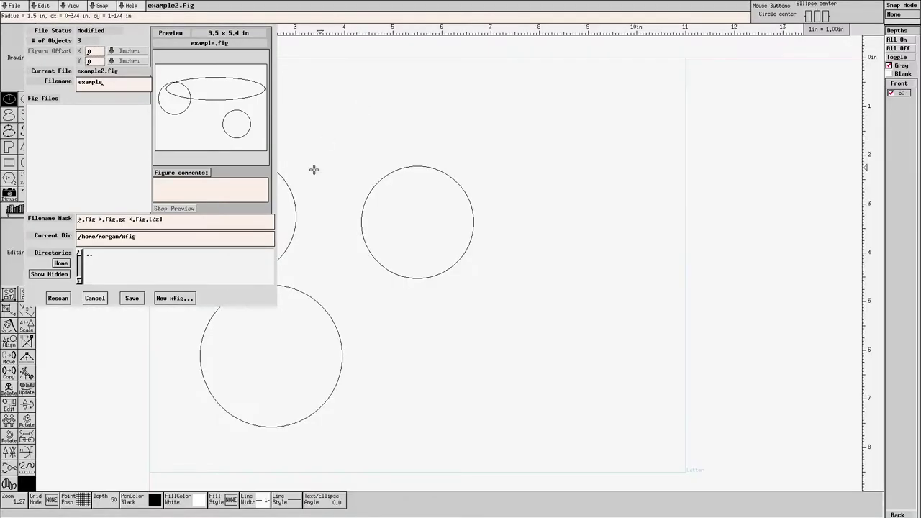
{"action": "left_click", "coordinate": [129, 297]}
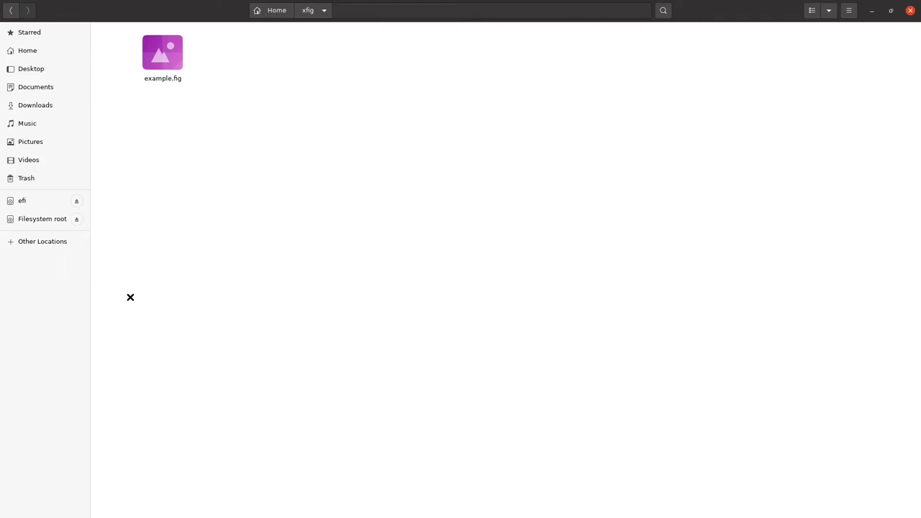
{"action": "left_click_drag", "start_coordinate": [212, 134], "coordinate": [167, 98]}
{"action": "left_click", "coordinate": [13, 6]}
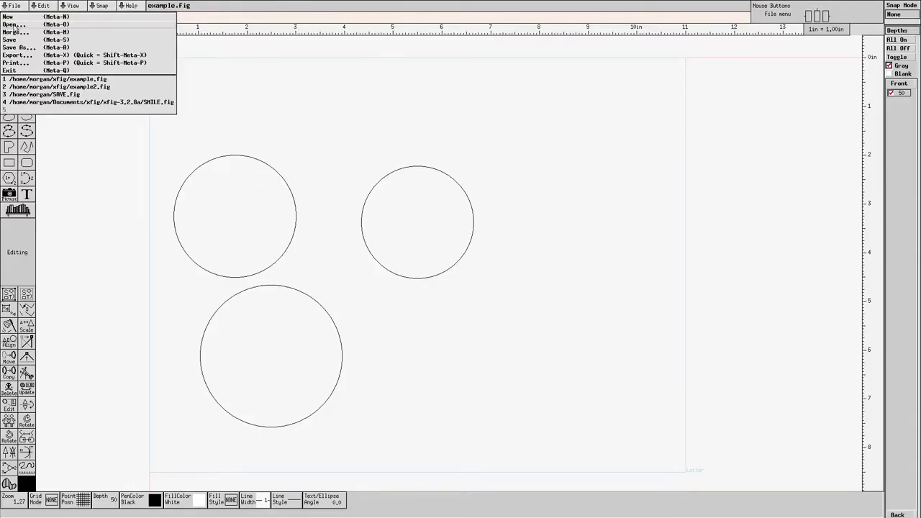
- Start a new empty figure, clearing the canvas, and reopen the saved example.fig from the xfig folder
{"action": "left_click", "coordinate": [13, 16]}
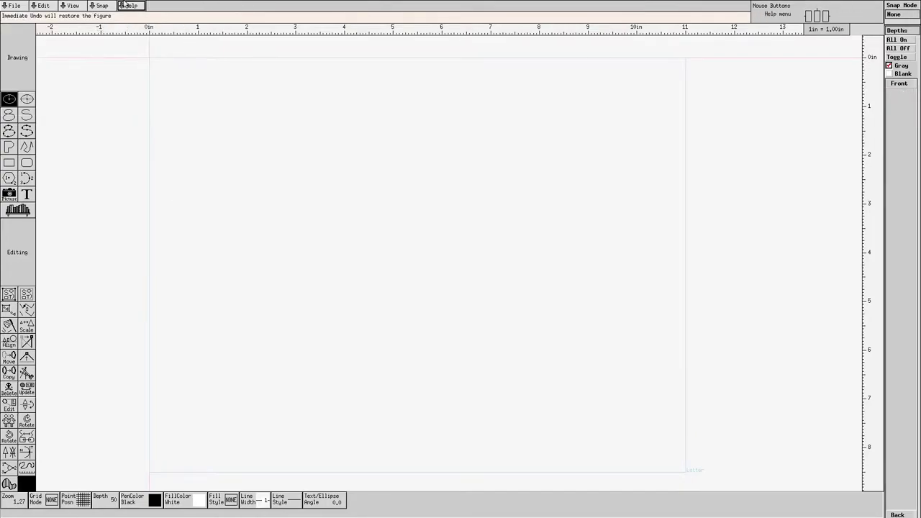
{"action": "left_click", "coordinate": [4, 5]}
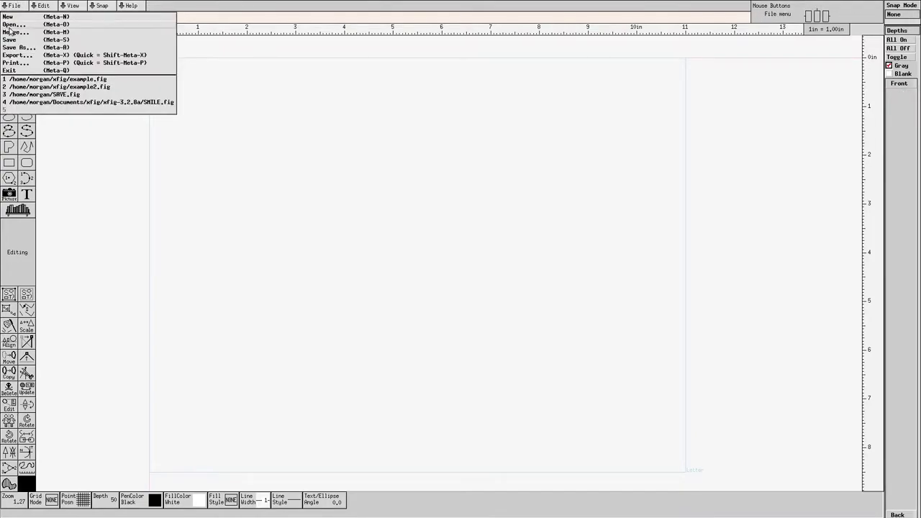
{"action": "left_click", "coordinate": [32, 24]}
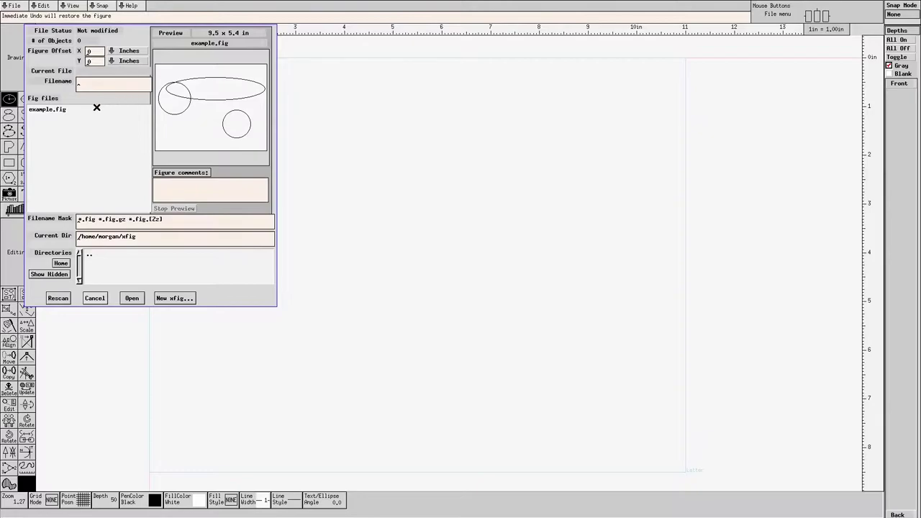
{"action": "left_click", "coordinate": [70, 107]}
{"action": "left_click", "coordinate": [134, 297]}
{"action": "scroll", "coordinate": [374, 229], "scroll_direction": "down", "scroll_amount": 1}
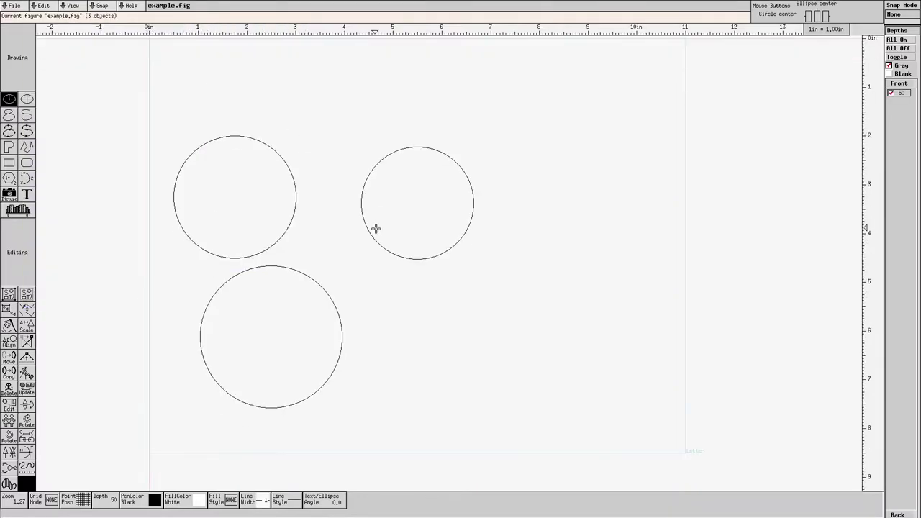
- Start another new figure and draw a tall rectangle about 0.75 in wide and 3.9 in high in the page's left part
{"action": "left_click", "coordinate": [10, 5]}
{"action": "left_click", "coordinate": [14, 18]}
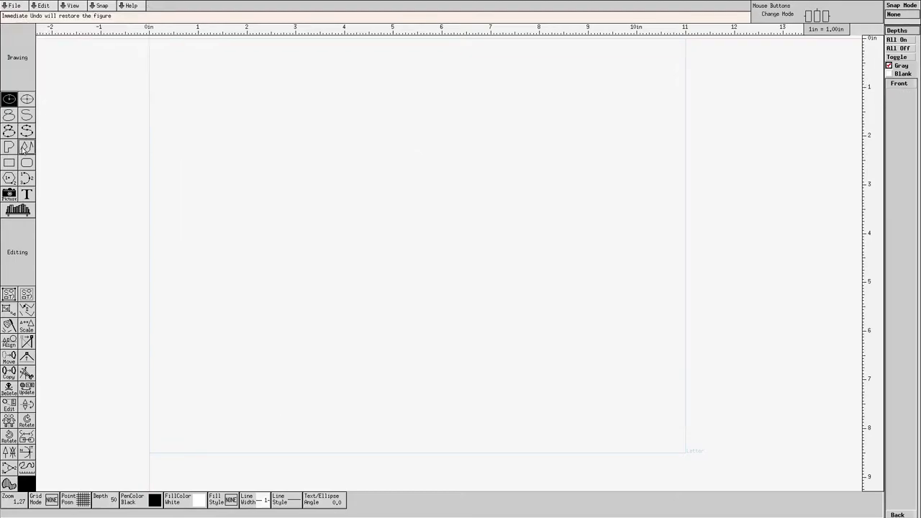
{"action": "left_click", "coordinate": [8, 162]}
{"action": "left_click", "coordinate": [241, 196]}
{"action": "left_click", "coordinate": [277, 384]}
- Merge example.fig from the xfig folder into the current rectangle figure
{"action": "left_click", "coordinate": [5, 5]}
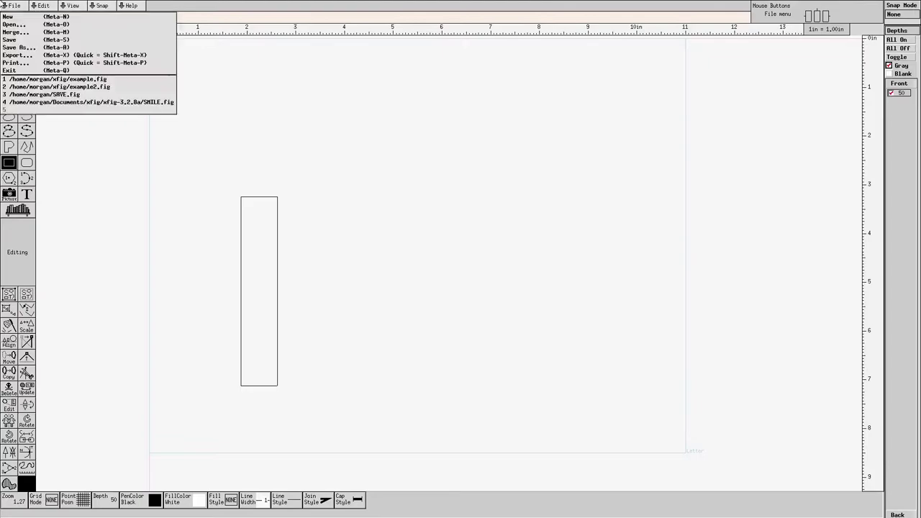
{"action": "left_click", "coordinate": [19, 33]}
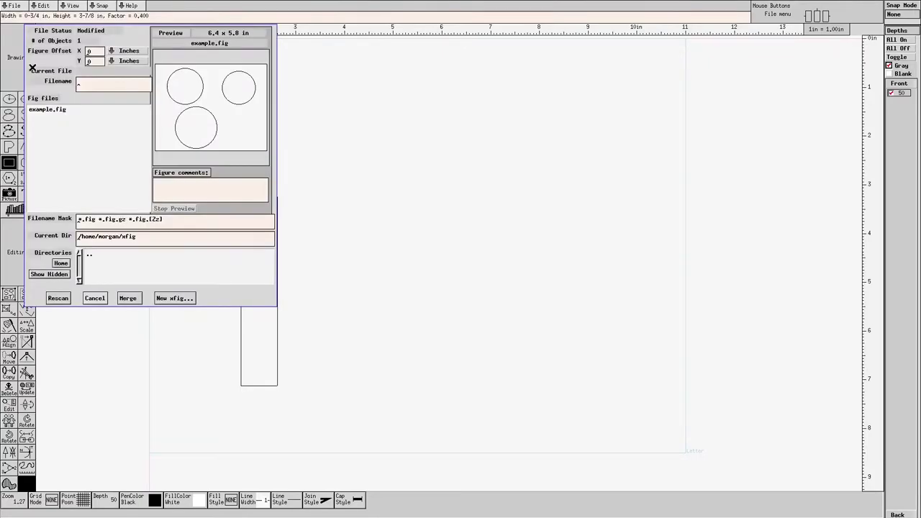
{"action": "left_click", "coordinate": [46, 109]}
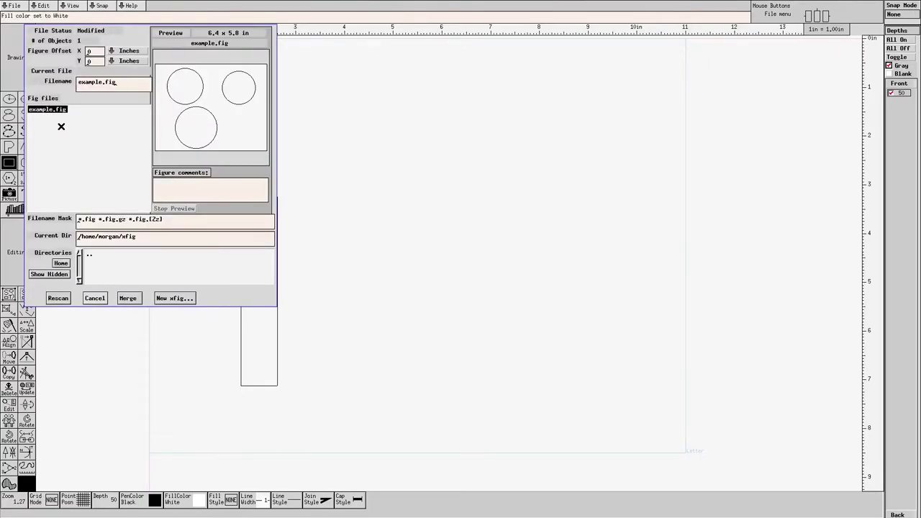
{"action": "left_click", "coordinate": [127, 298]}
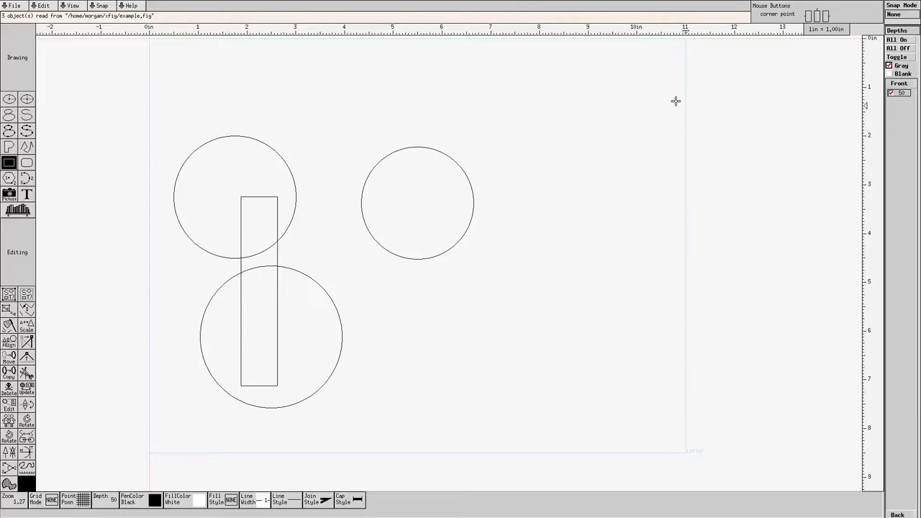
- Open the merged figure's export settings and look through the available output languages
{"action": "left_click", "coordinate": [7, 6]}
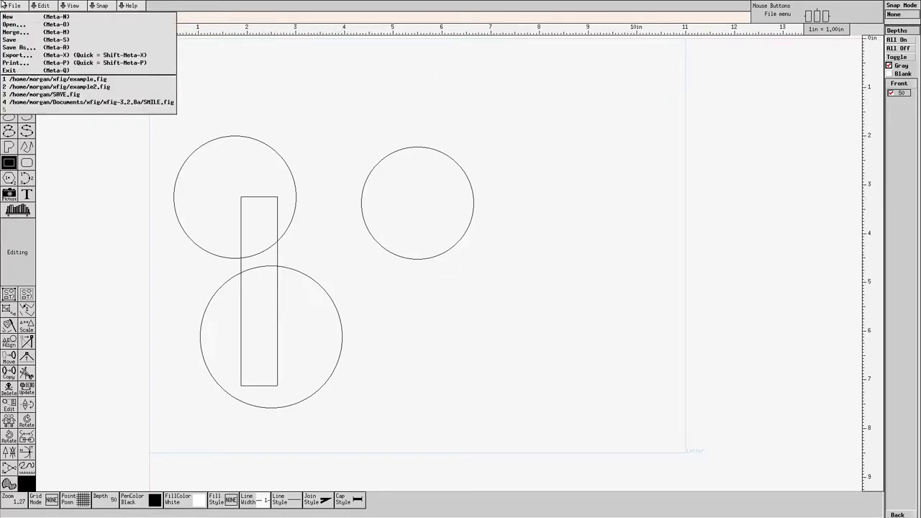
{"action": "left_click", "coordinate": [22, 56]}
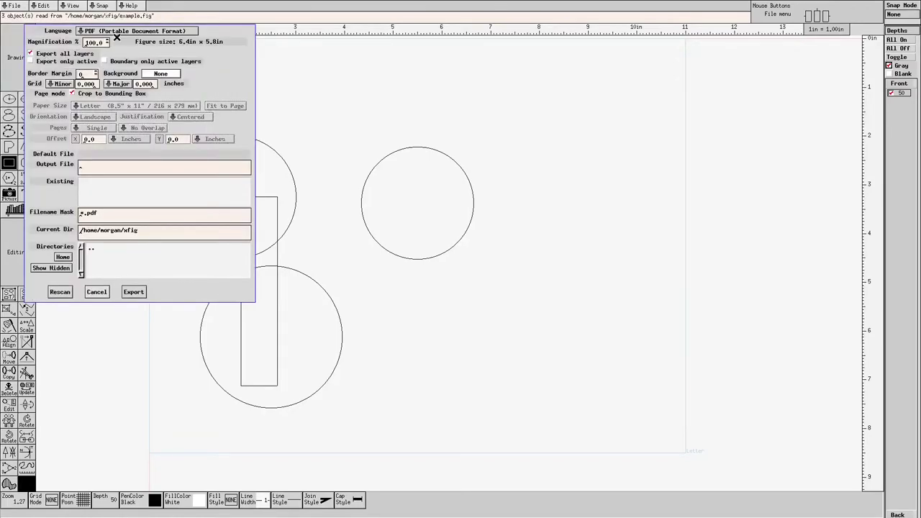
{"action": "left_click_drag", "start_coordinate": [140, 31], "coordinate": [137, 59]}
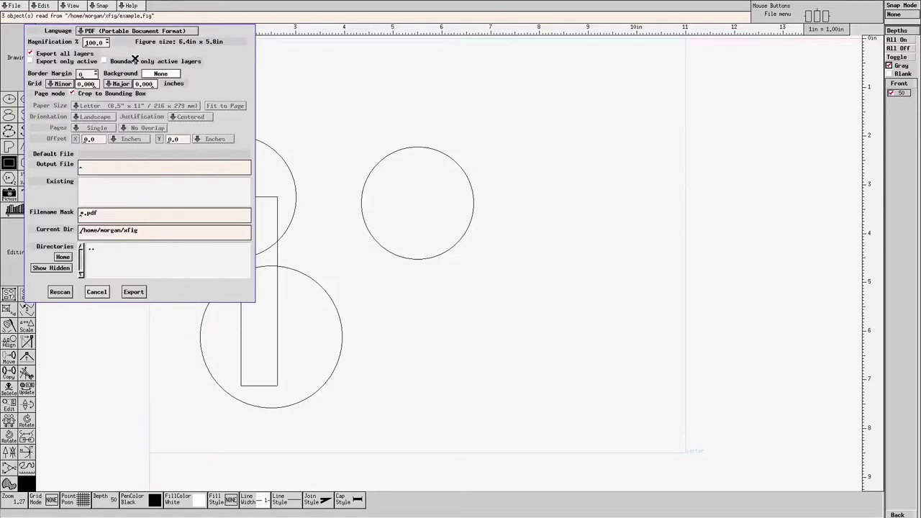